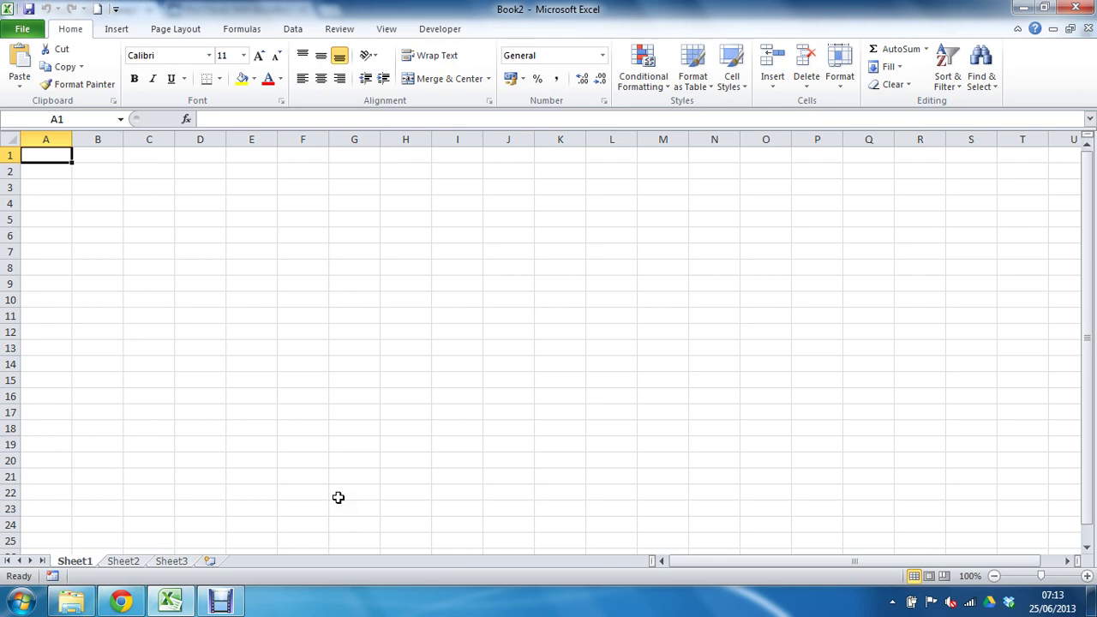
click(294, 30)
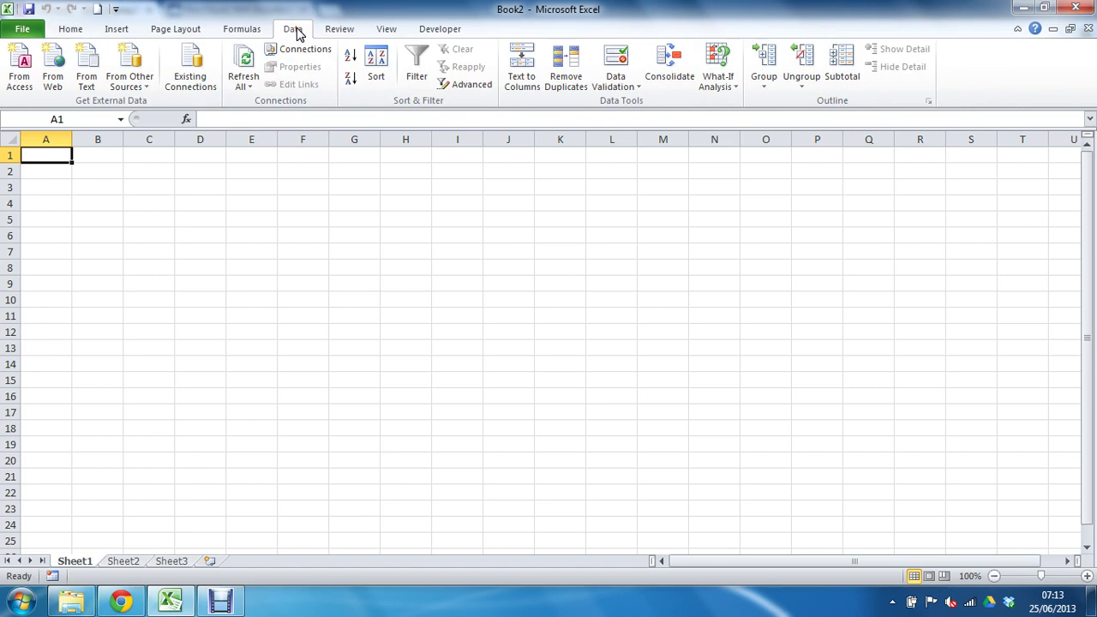
click(64, 87)
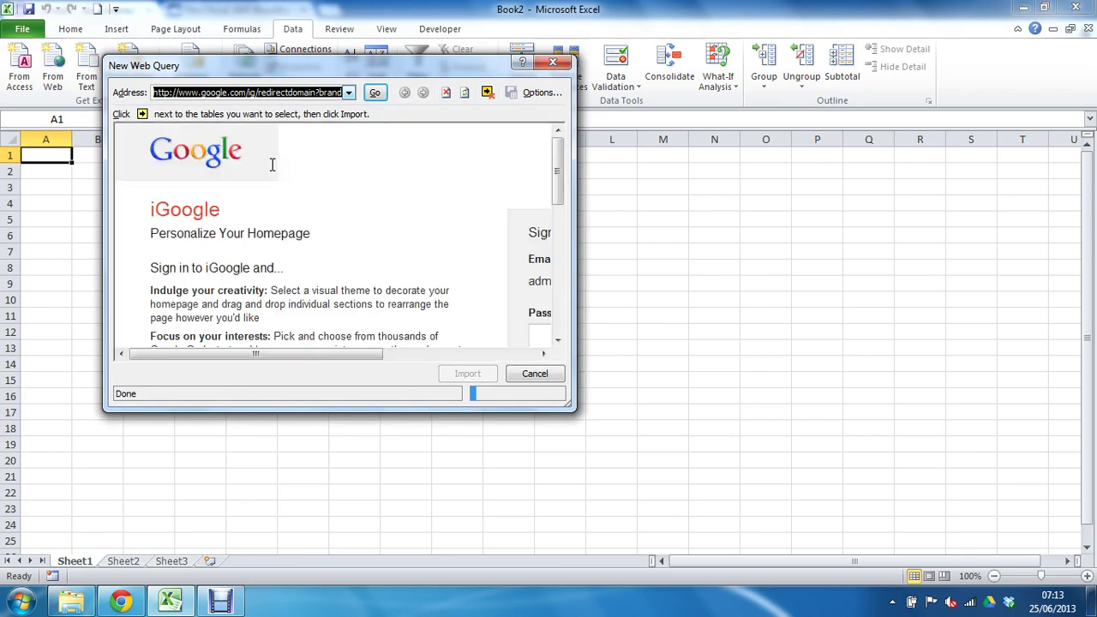
text(•••)
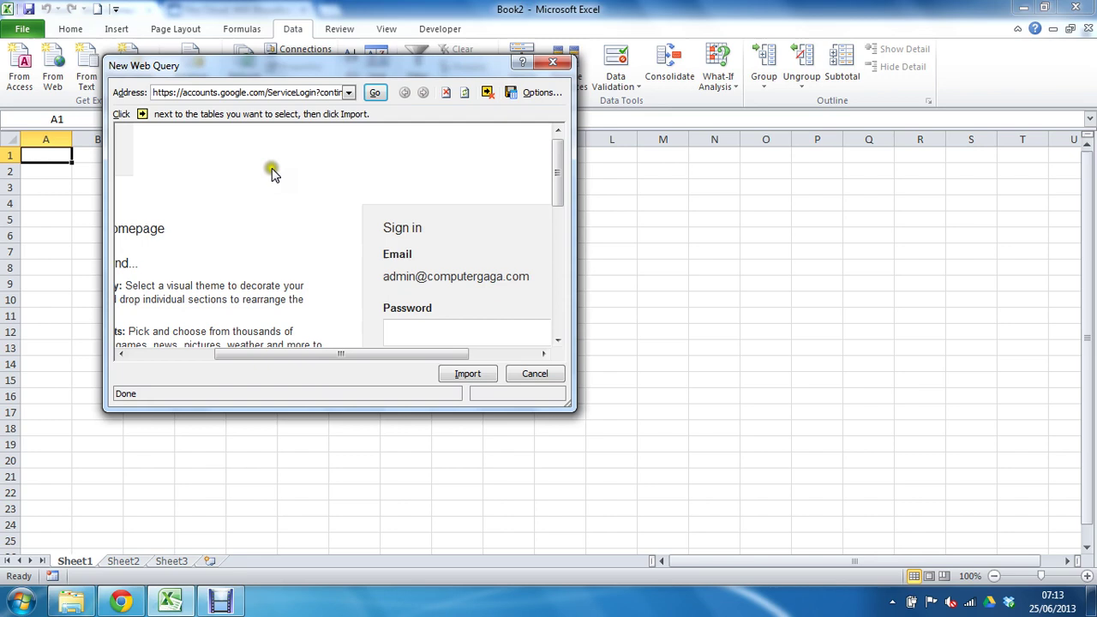
click(259, 148)
drag(260, 93, 146, 83)
key(Right)
key(Right)
key(Right)
key(Right)
key(Right)
key(Right)
key(Right)
key(Right)
key(Right)
key(Right)
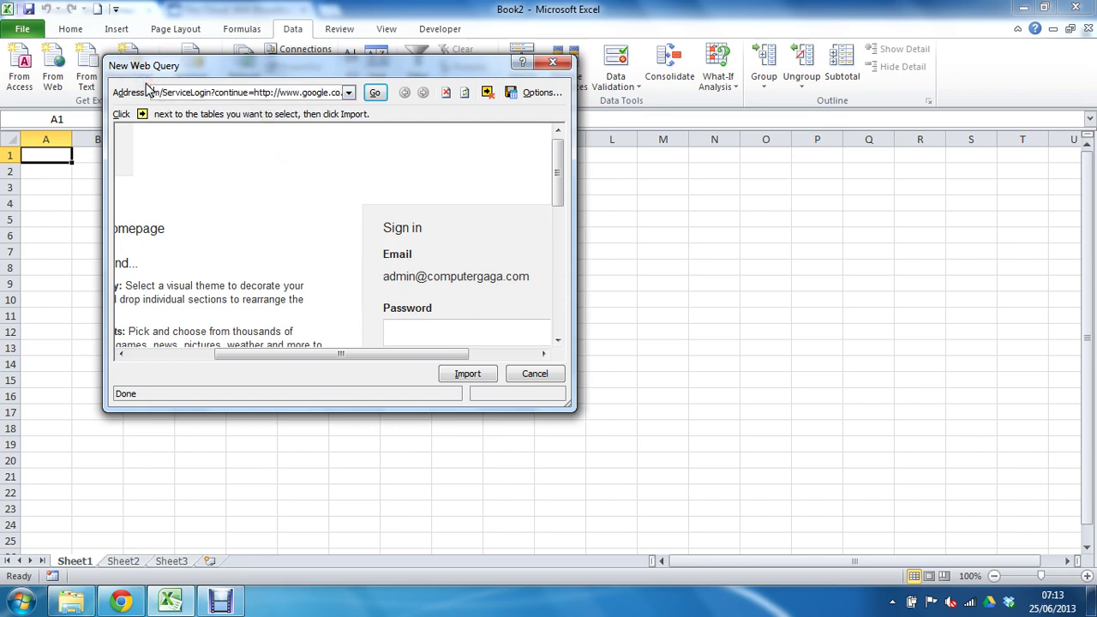
key(Right)
key(Right)
key(Right)
key(Right)
key(Right)
key(Right)
key(Right)
key(Right)
key(Right)
key(Right)
key(Right)
key(Right)
key(Right)
key(Right)
key(Right)
key(Right)
key(Right)
key(Right)
key(Right)
key(Right)
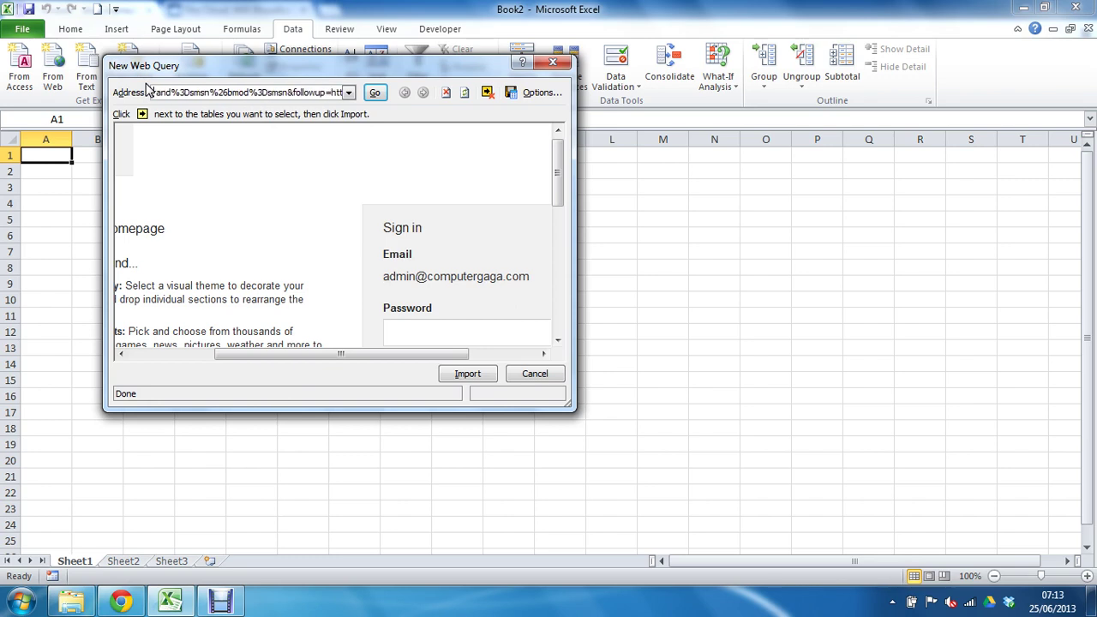
key(Right)
key(Right)
key(Right)
key(Right)
key(Right)
key(Right)
key(Right)
key(Right)
key(Right)
key(Right)
key(Right)
key(Right)
key(Right)
key(Right)
key(Right)
key(Right)
key(Right)
key(Right)
key(Right)
key(Right)
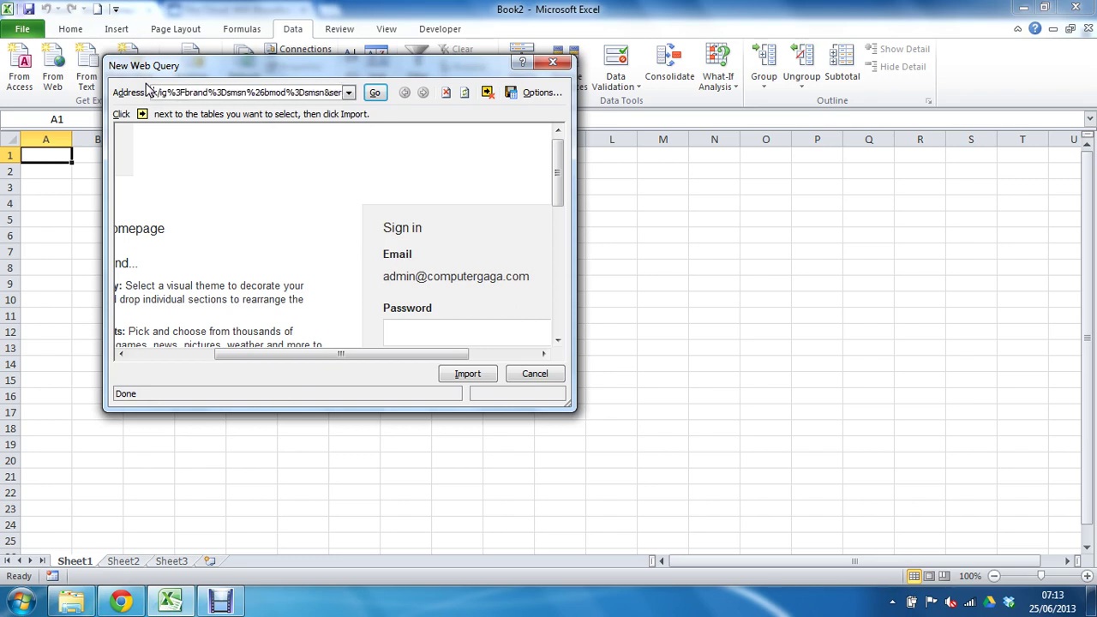
key(Right)
key(Right)
key(Right)
key(Right)
key(Right)
key(Right)
key(Right)
key(Right)
key(Right)
key(Right)
key(Right)
key(Right)
key(Right)
key(Right)
key(Right)
key(Right)
key(Right)
key(Right)
key(Right)
key(Right)
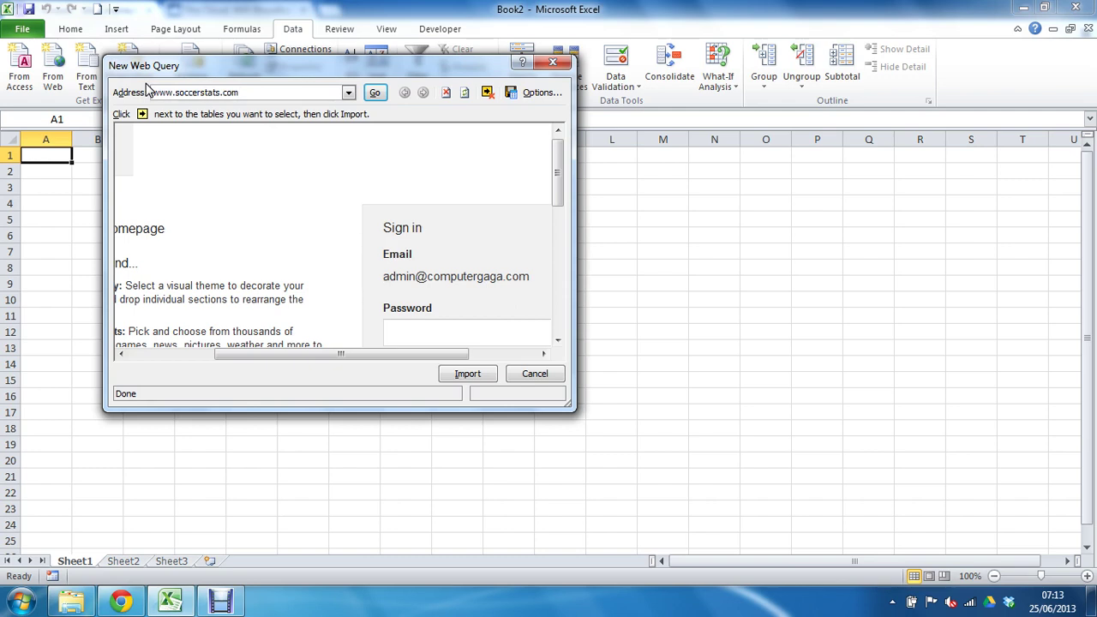
click(375, 93)
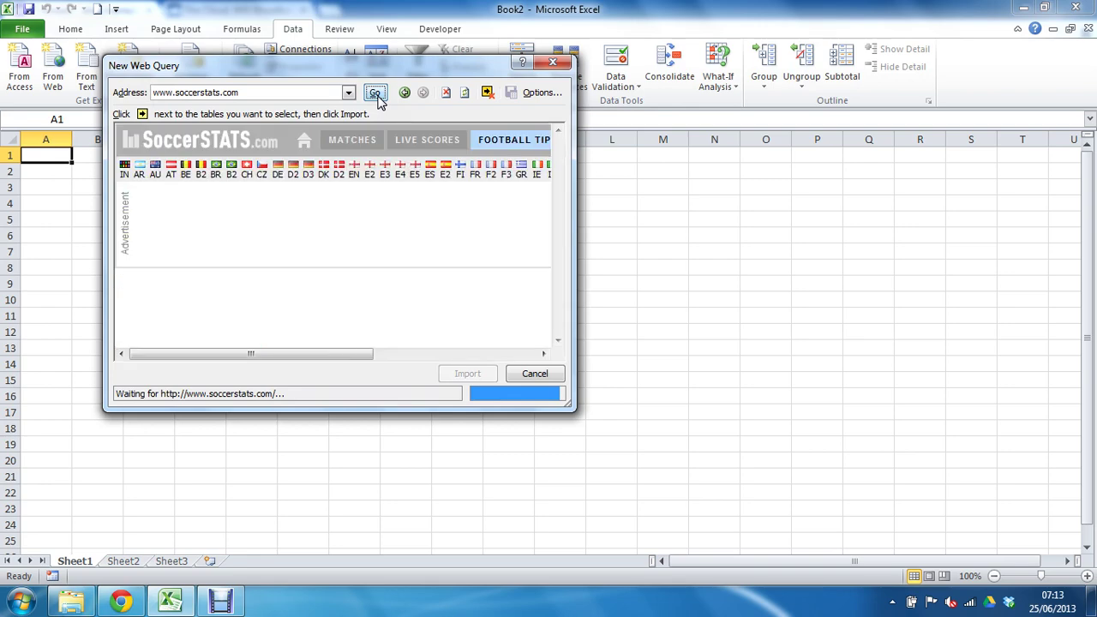
Maximize the New Web Query window and scroll over the SoccerSTATS home page.
double_click(341, 68)
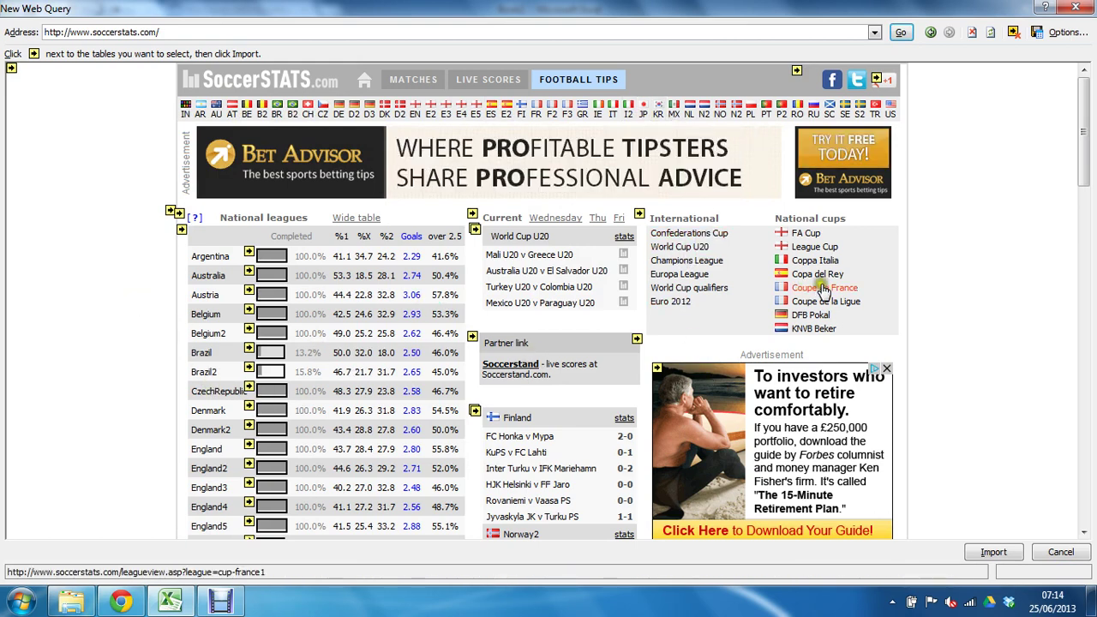
scroll(957, 360, down, 2)
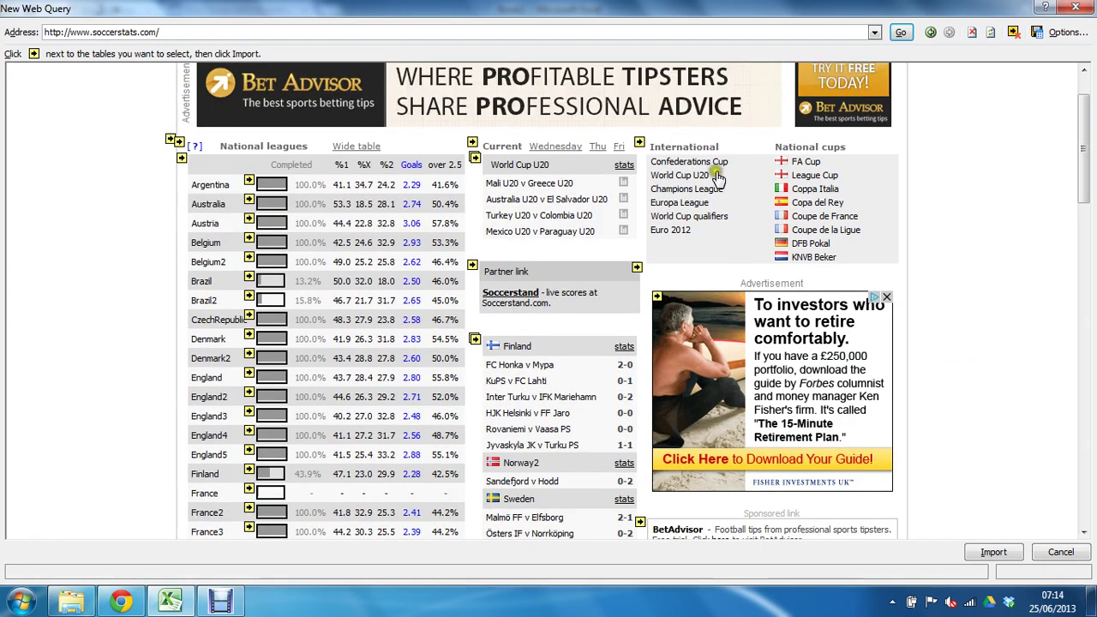
scroll(1055, 508, down, 15)
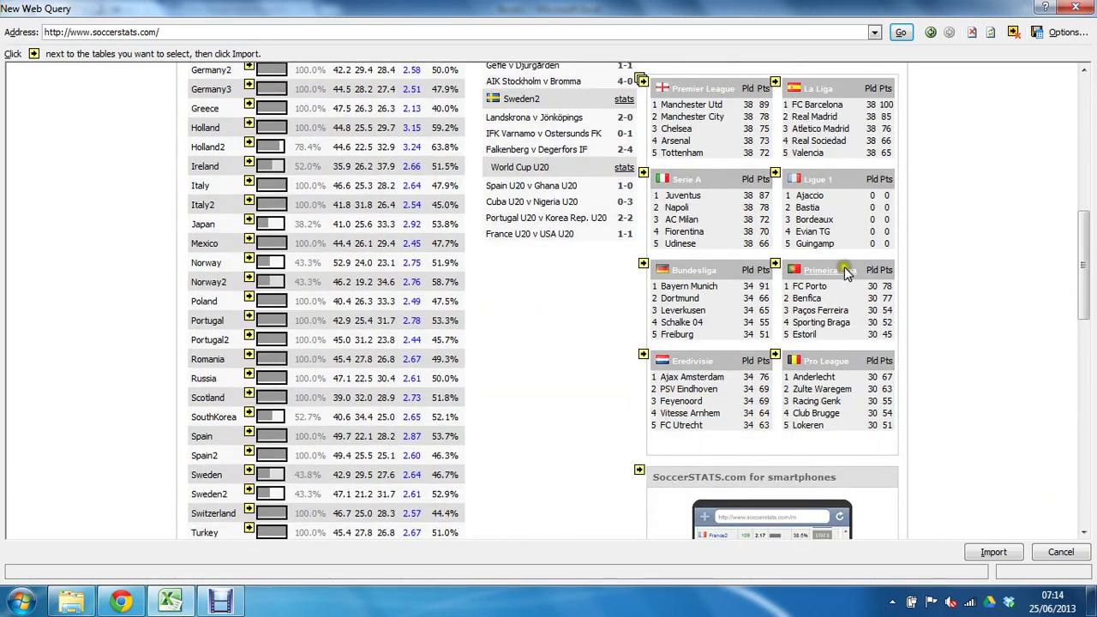
scroll(952, 433, down, 4)
scroll(957, 435, up, 2)
scroll(957, 436, up, 18)
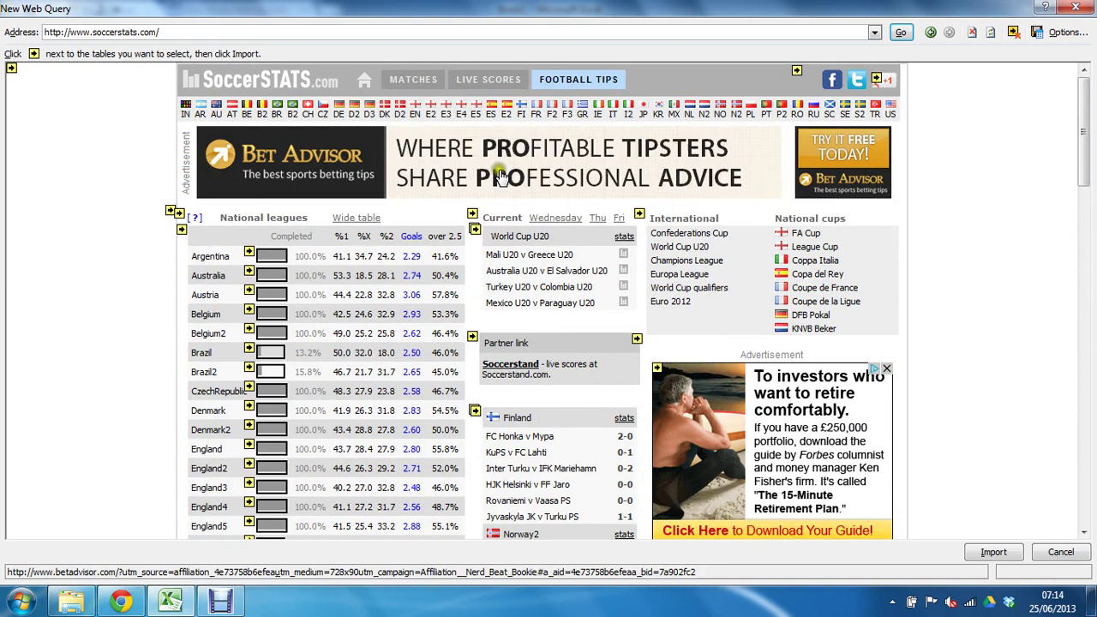
Go to Spain's La Liga page and pick Scorers table from the Select stats list.
click(490, 116)
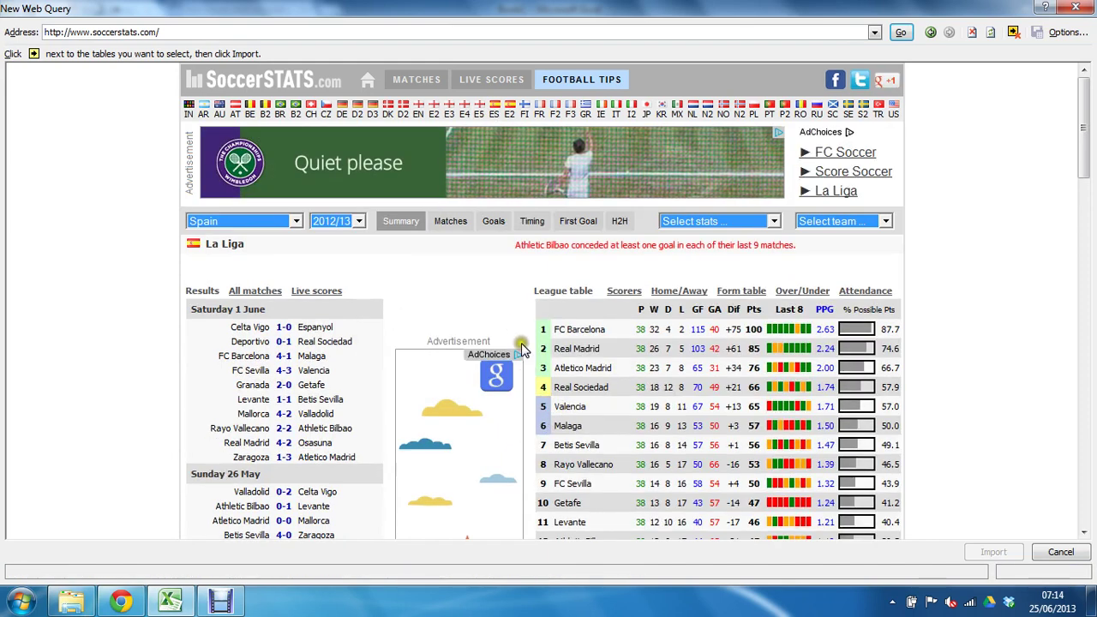
click(774, 221)
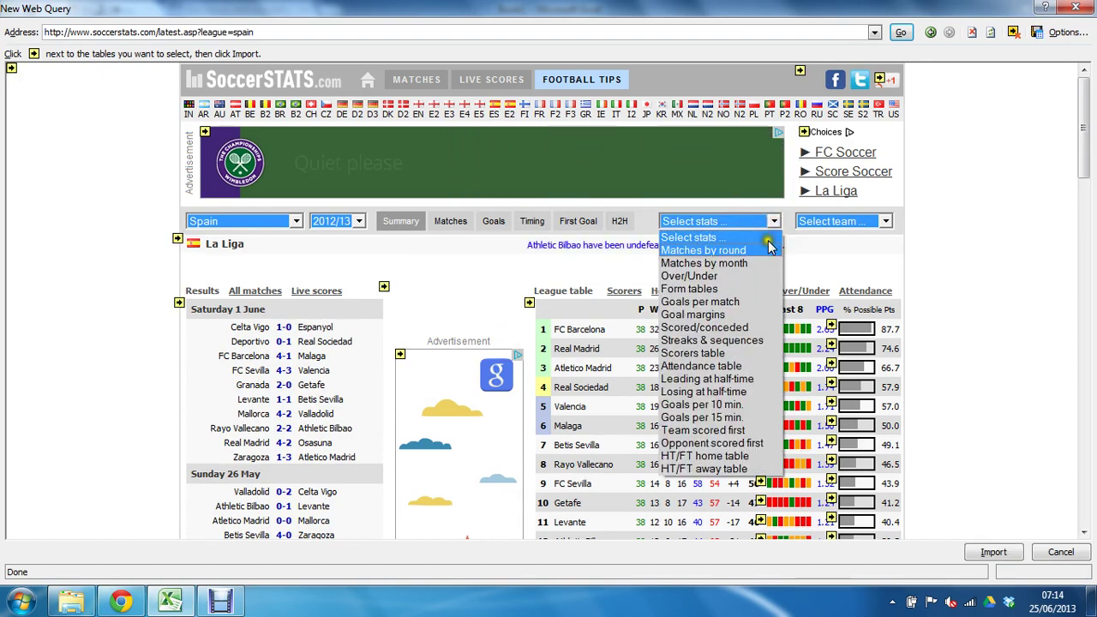
click(707, 354)
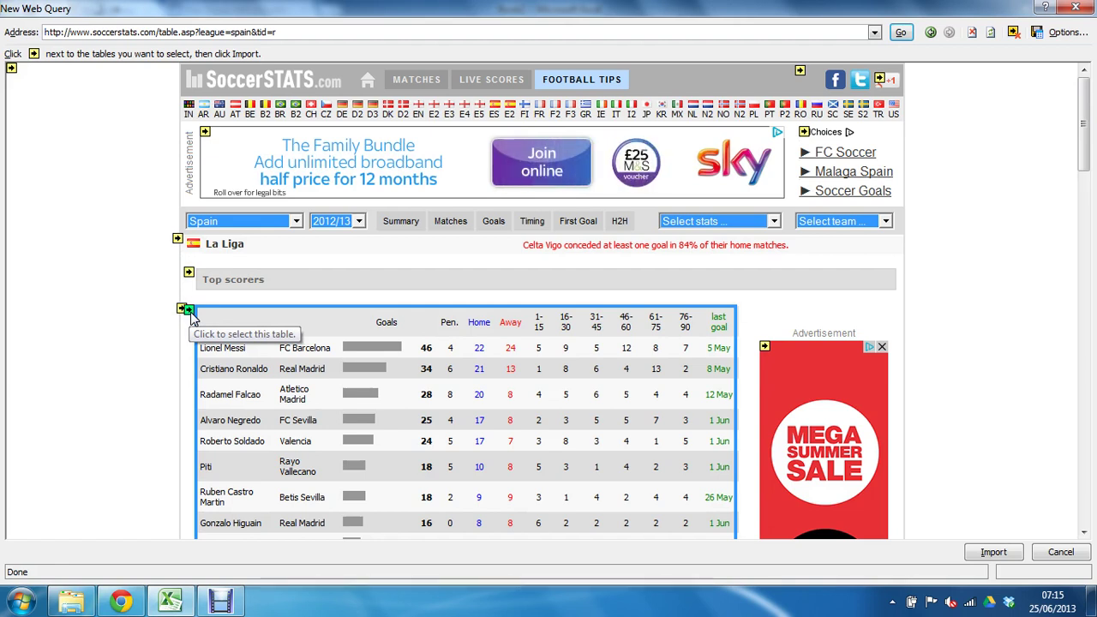
Mark the Top scorers table and import it into the existing worksheet at =$A$1.
click(188, 310)
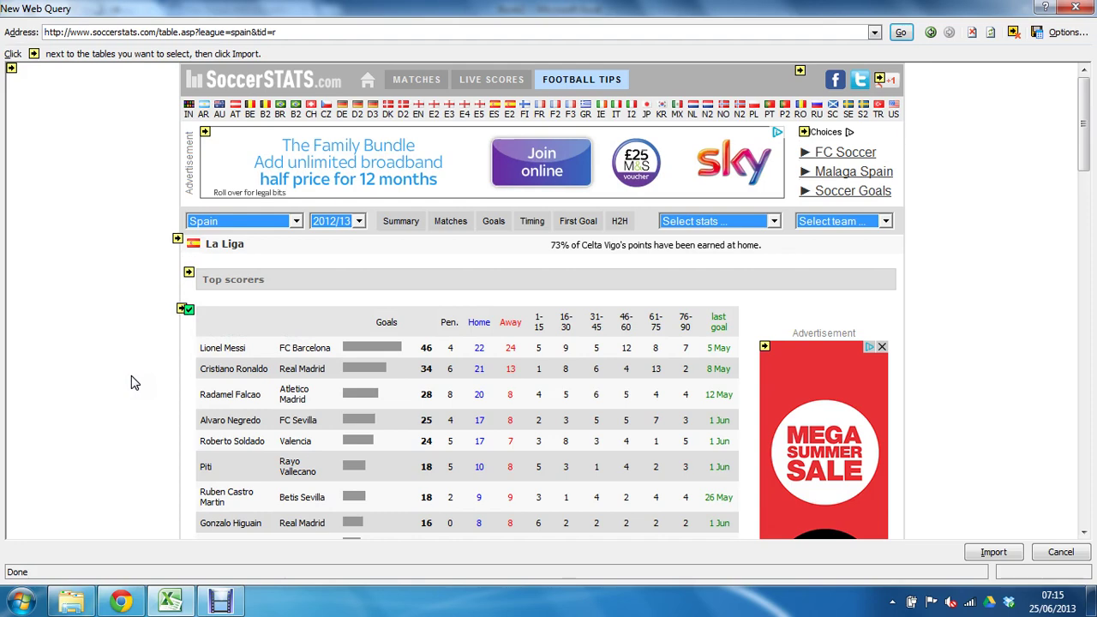
click(994, 553)
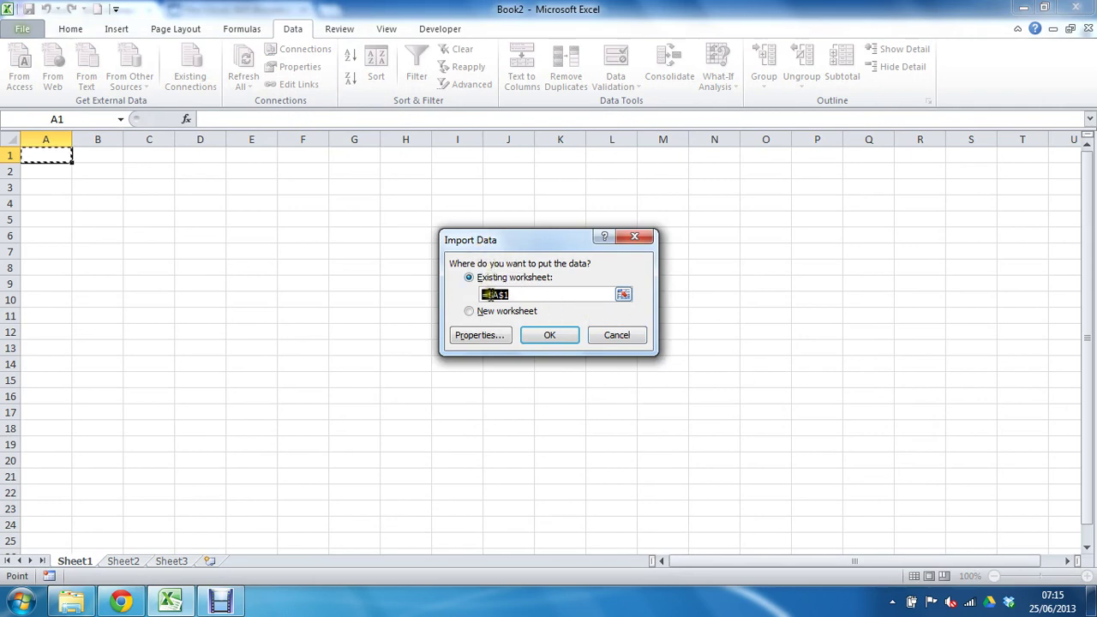
click(487, 294)
click(480, 294)
click(556, 337)
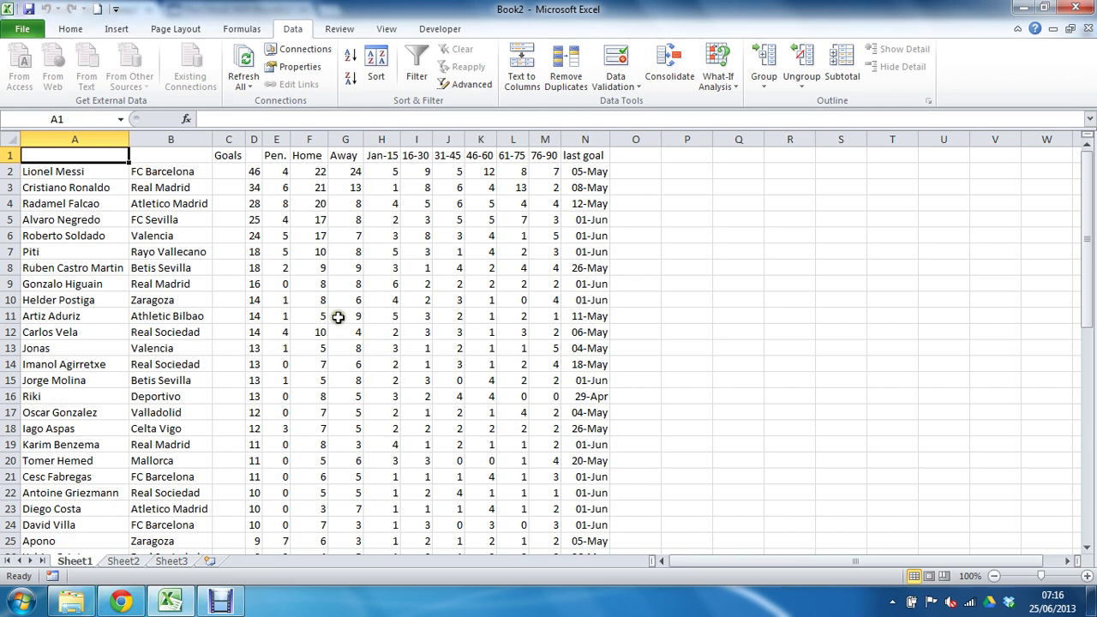
Move the Goals heading from C1 to D1 above the goal figures.
drag(227, 158, 249, 184)
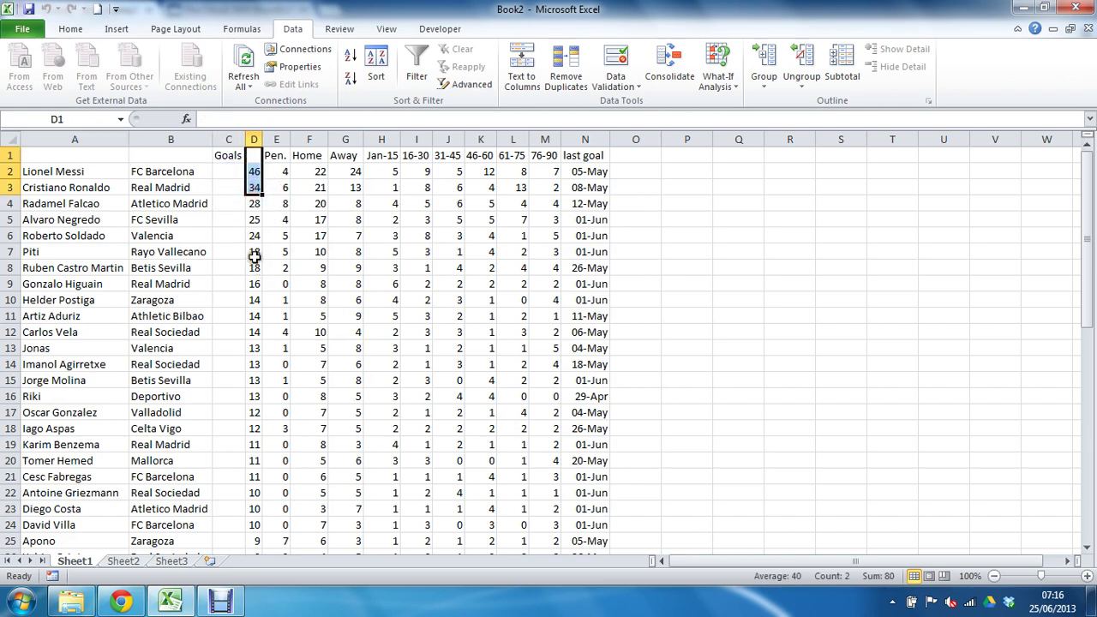
click(232, 158)
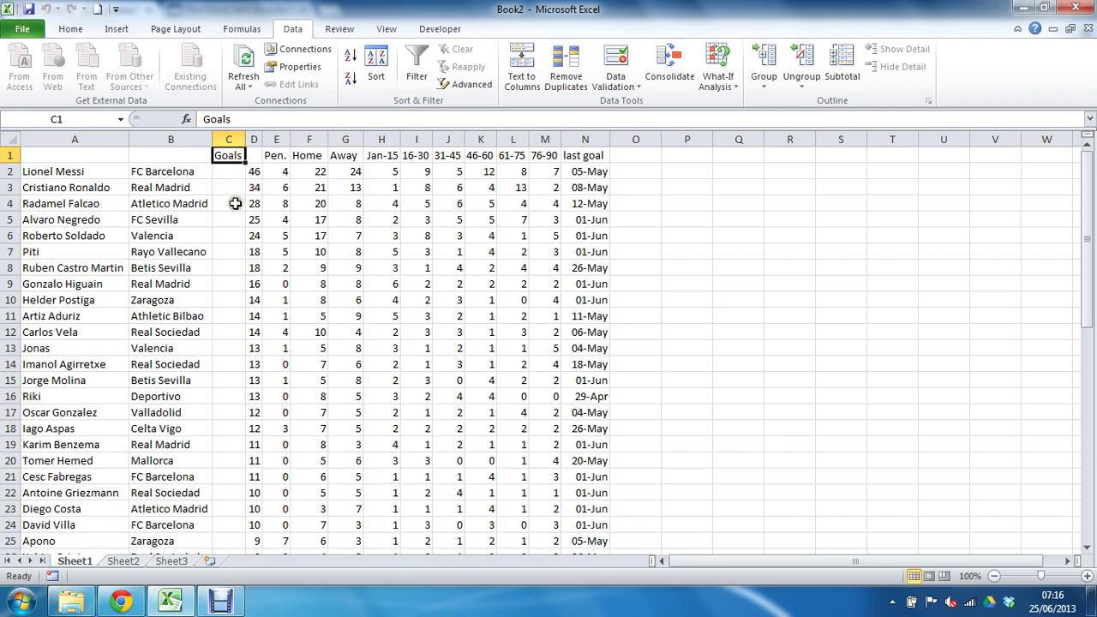
drag(230, 164, 262, 161)
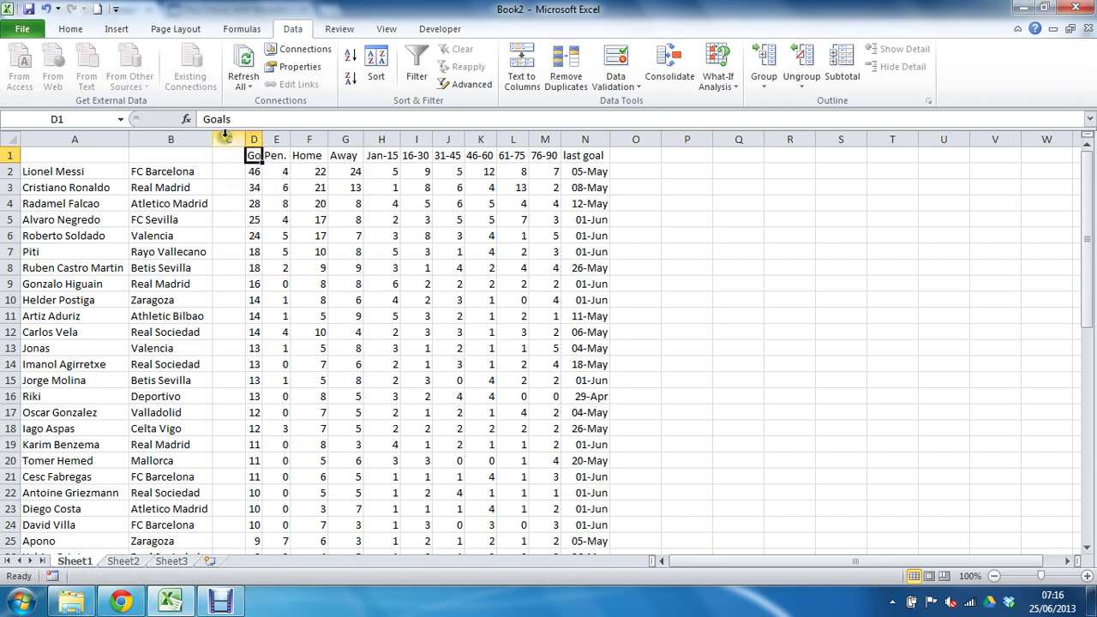
Delete the empty column C and autofit the Goals column width.
right_click(228, 140)
click(265, 260)
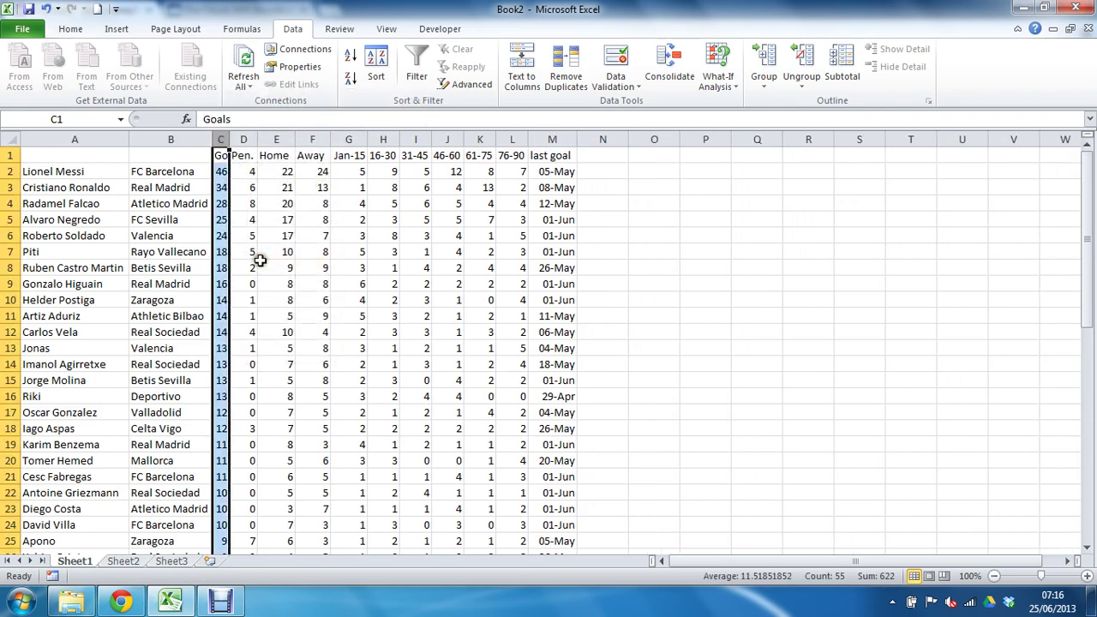
double_click(230, 139)
click(287, 203)
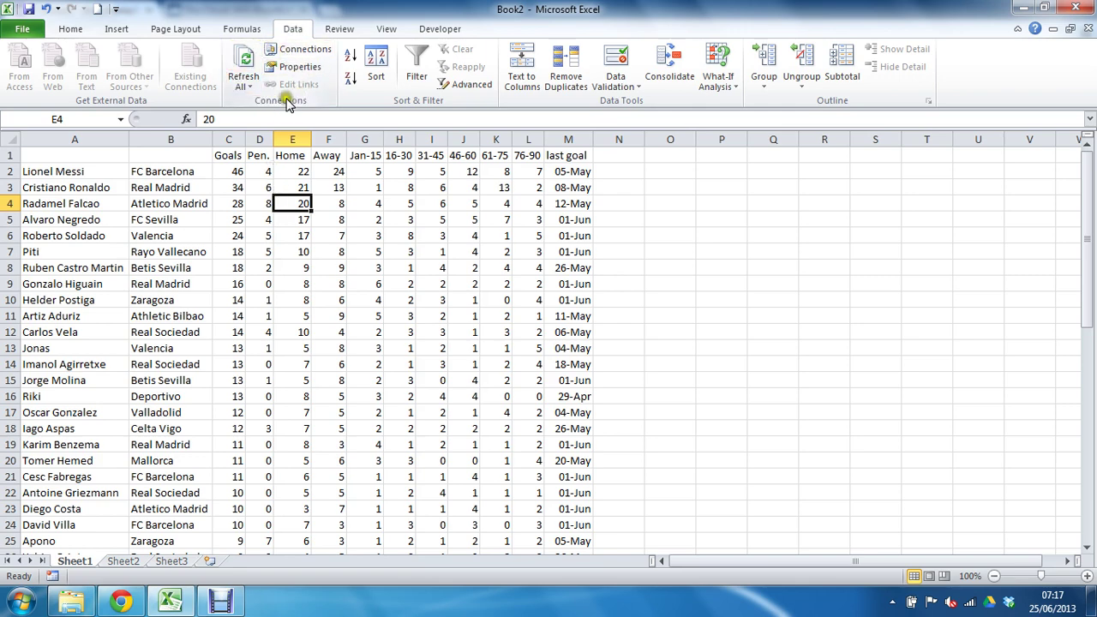
Refresh all imported data and select the web query's entry in Workbook Connections.
click(246, 67)
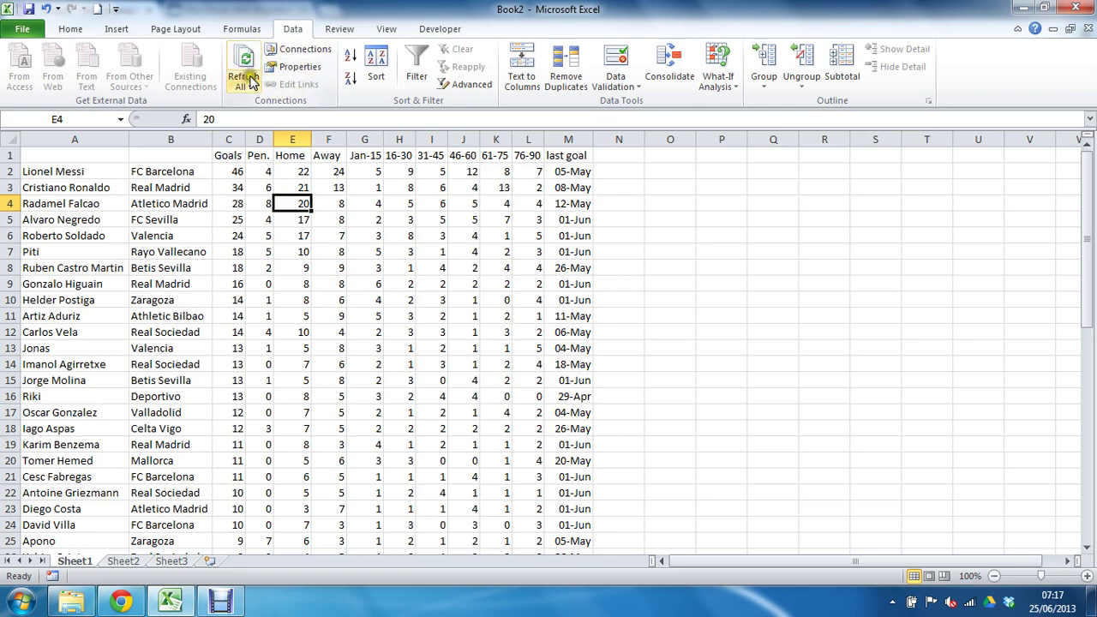
click(304, 52)
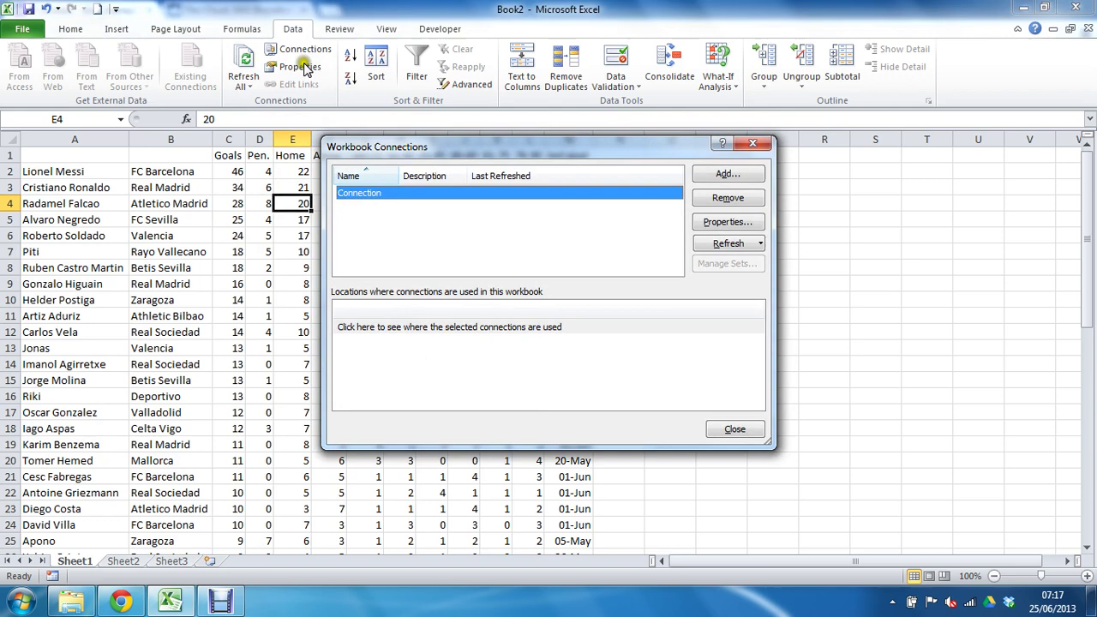
click(337, 194)
In the connection's properties, enable refresh when opening the file, leave timed refresh off, and confirm.
click(742, 221)
click(727, 224)
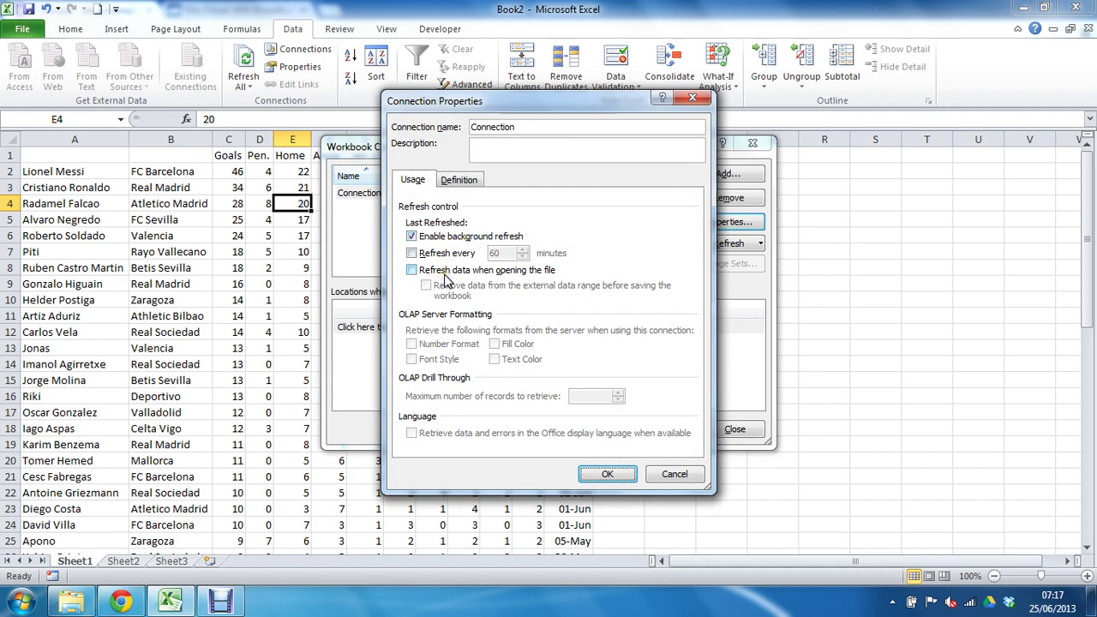
click(411, 252)
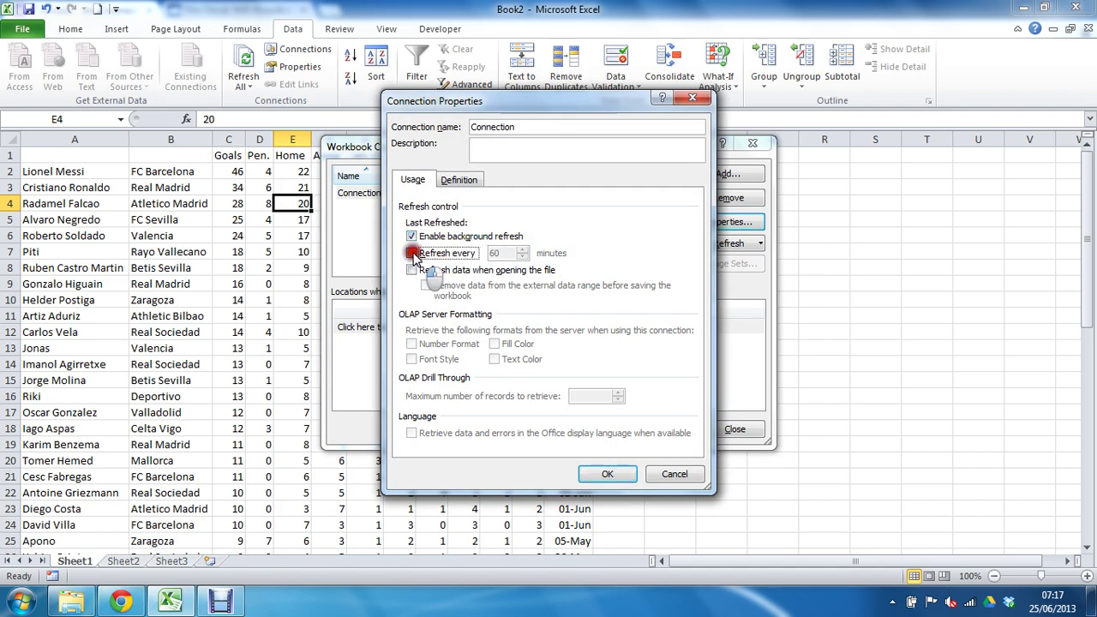
drag(494, 254, 491, 269)
text(30)
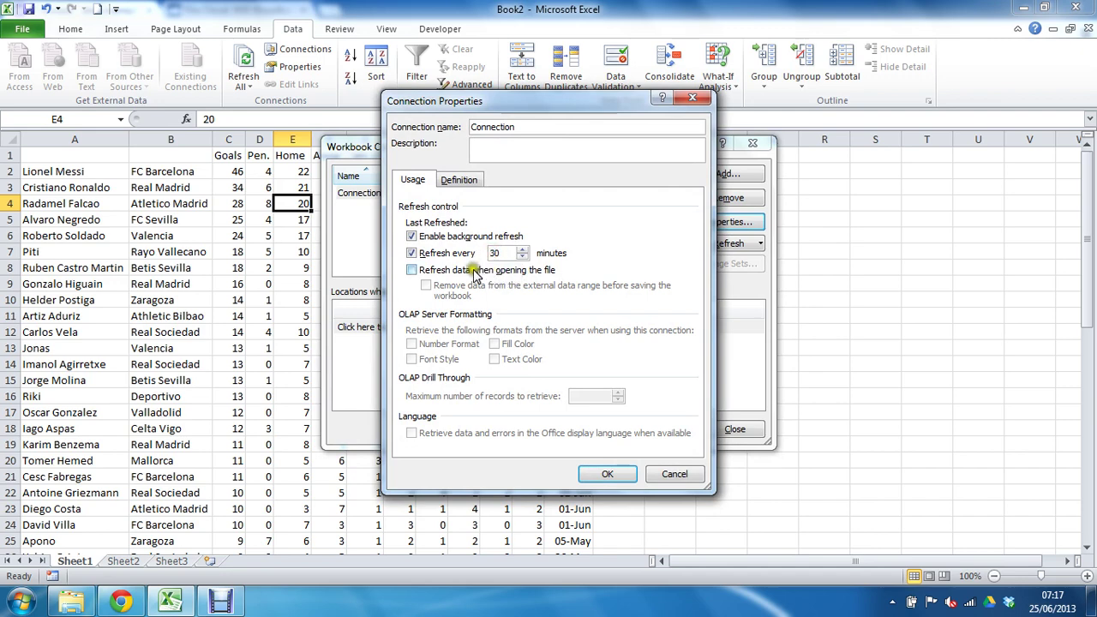
click(412, 270)
click(412, 252)
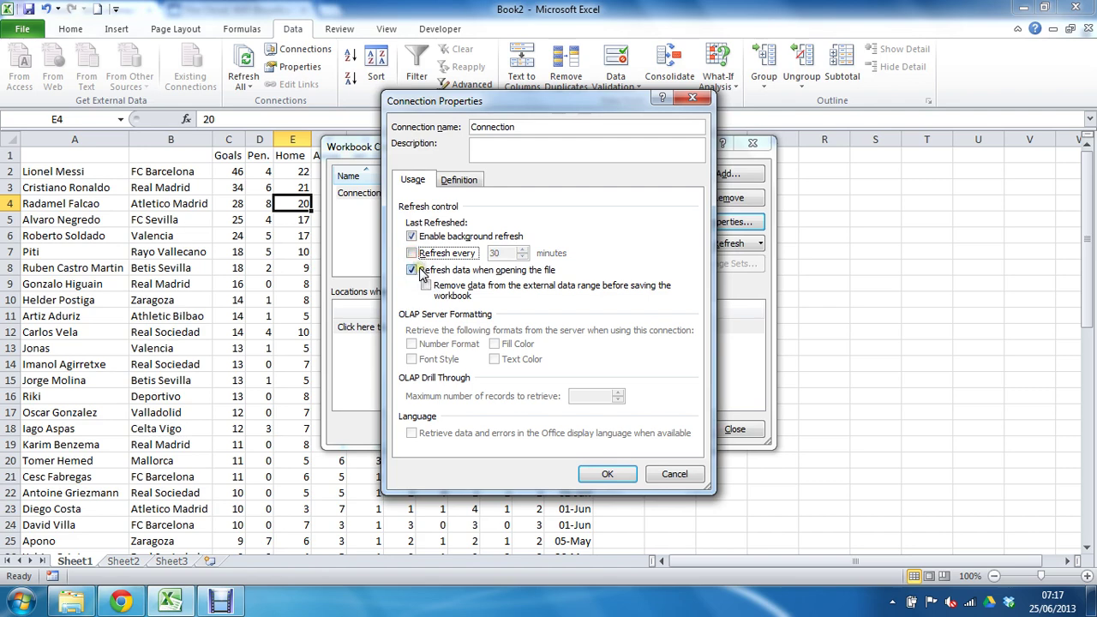
click(413, 270)
click(607, 475)
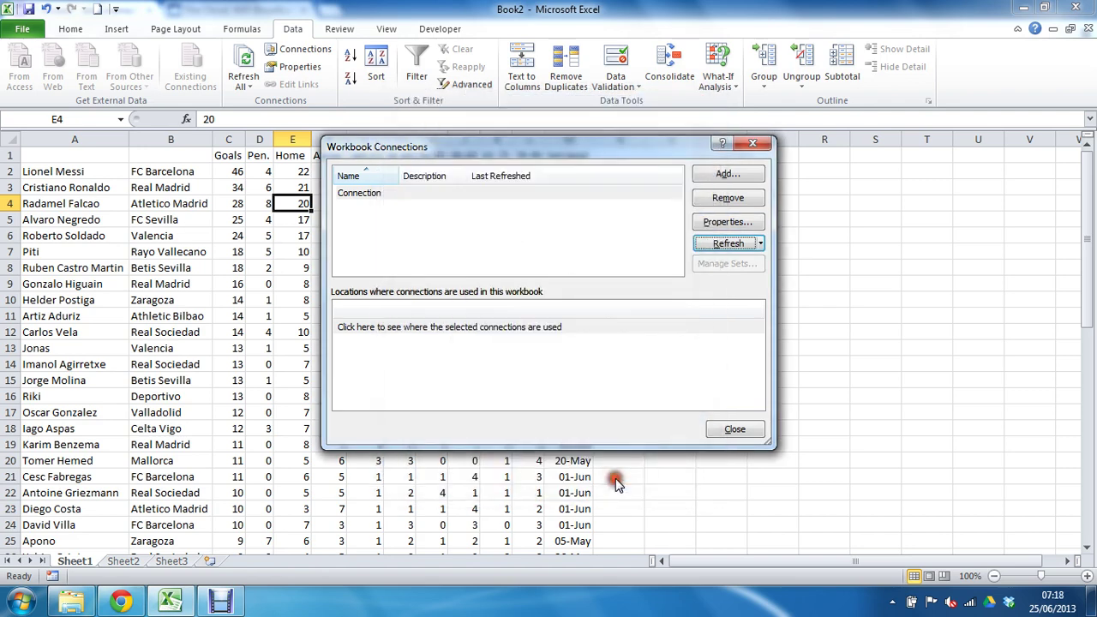
click(711, 430)
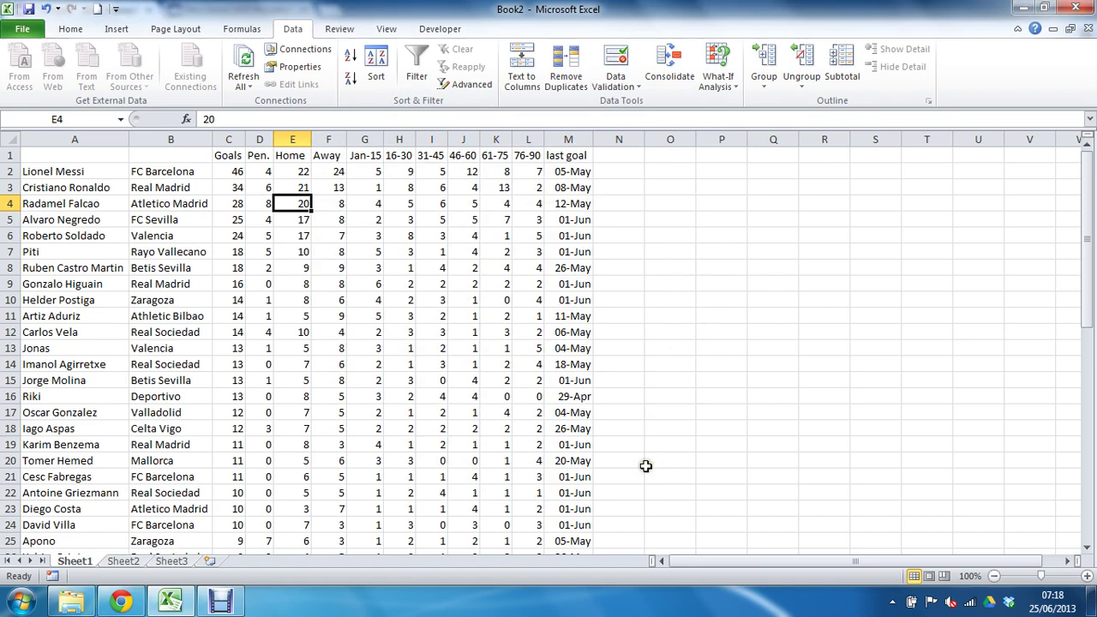